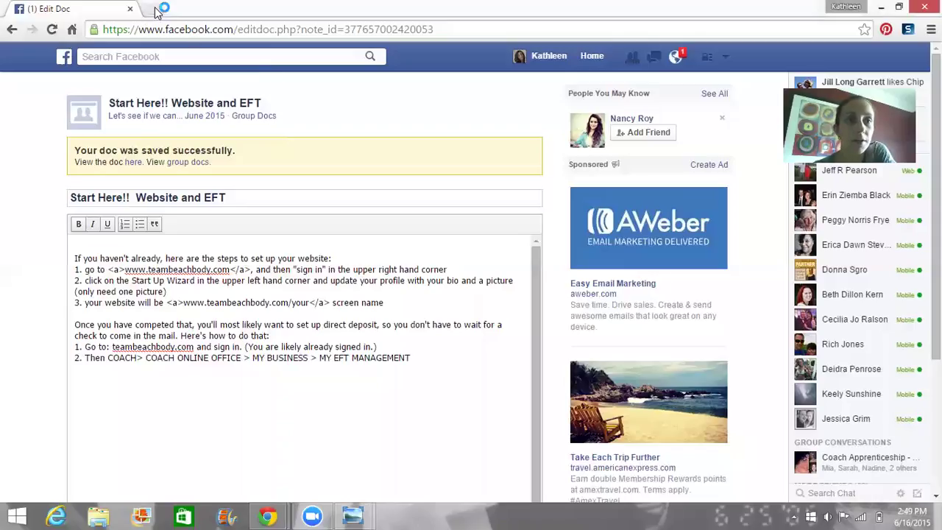
# Step: Go to teambeachbody.com's sign-in page and fill in the saved email and the password
pyautogui.write('teambeachbody.com')
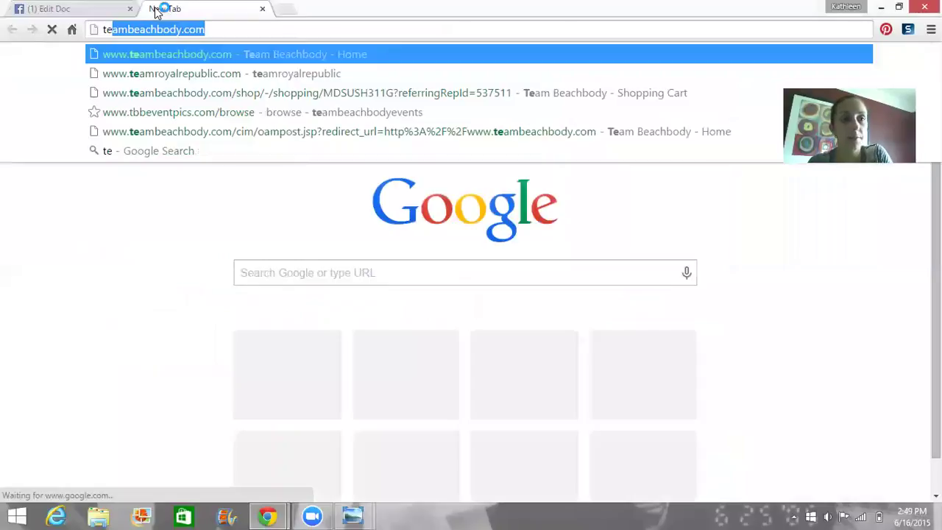
pyautogui.press('Return')
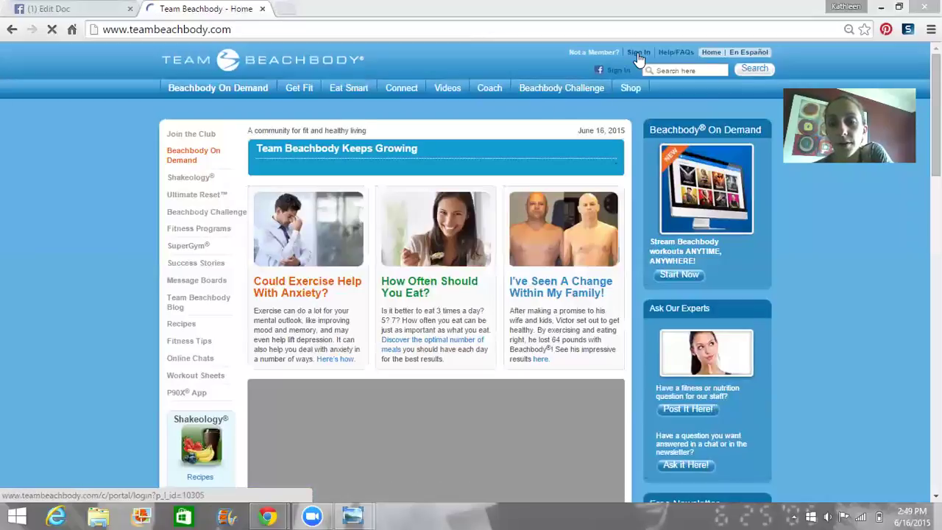
pyautogui.click(637, 53)
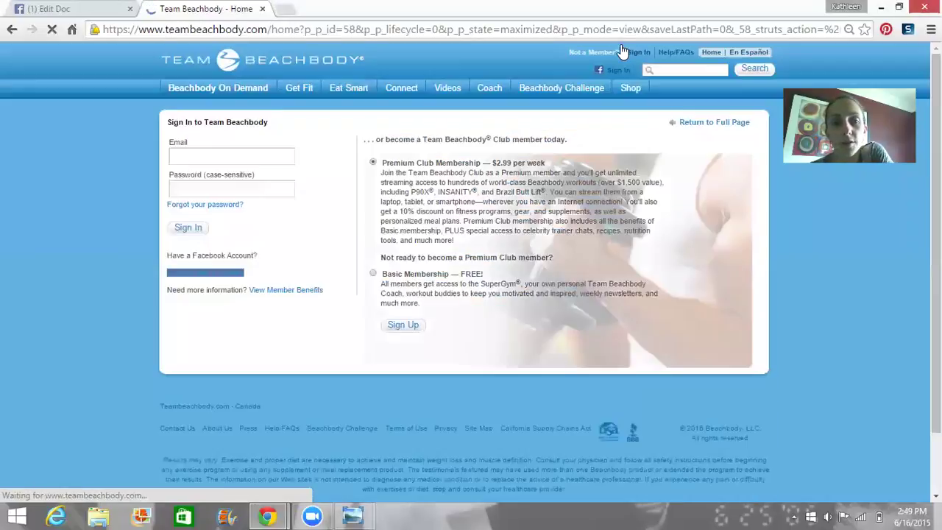
pyautogui.click(231, 156)
pyautogui.click(214, 174)
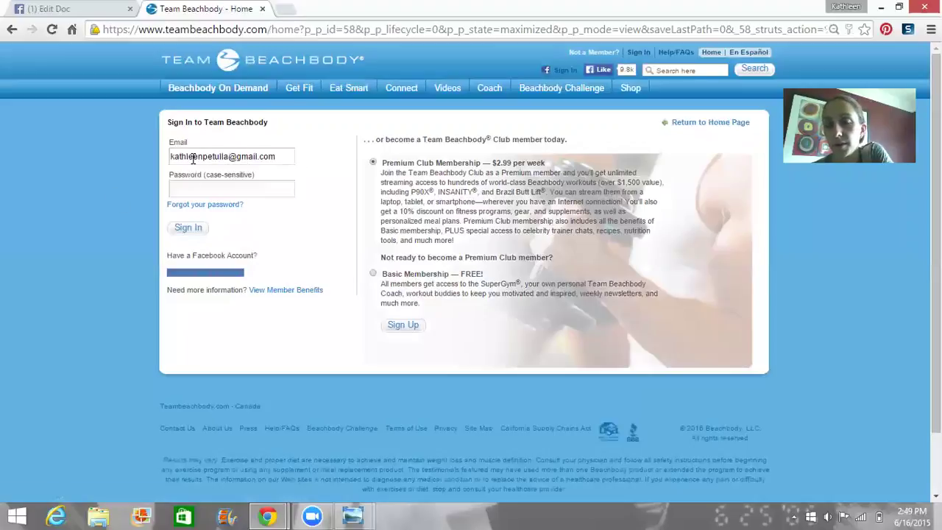
pyautogui.click(229, 191)
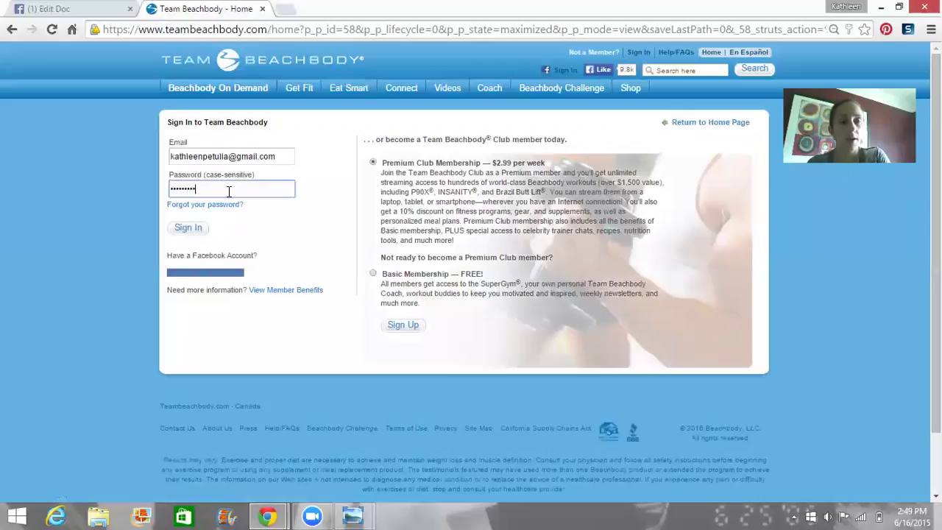
# Step: Sign in, start the dashboard welcome tour, check the Facebook setup doc, then return
pyautogui.click(196, 232)
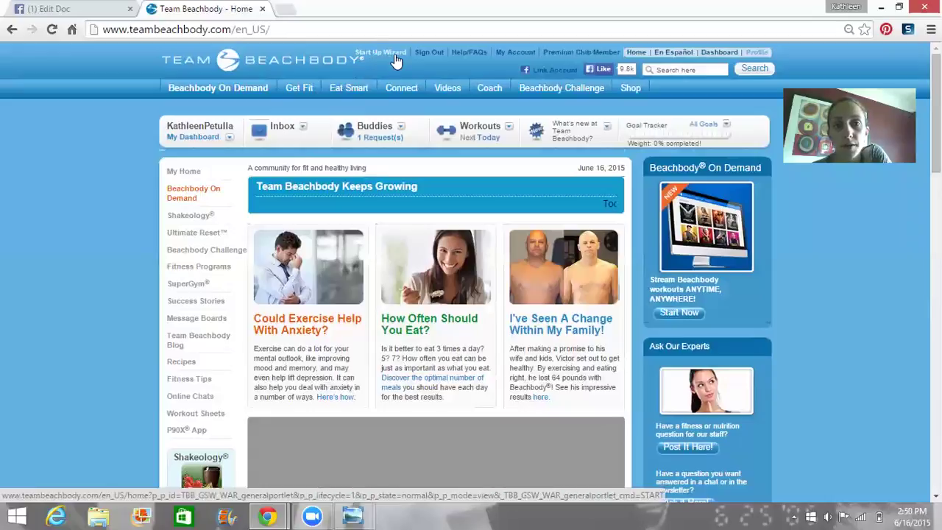
pyautogui.click(395, 55)
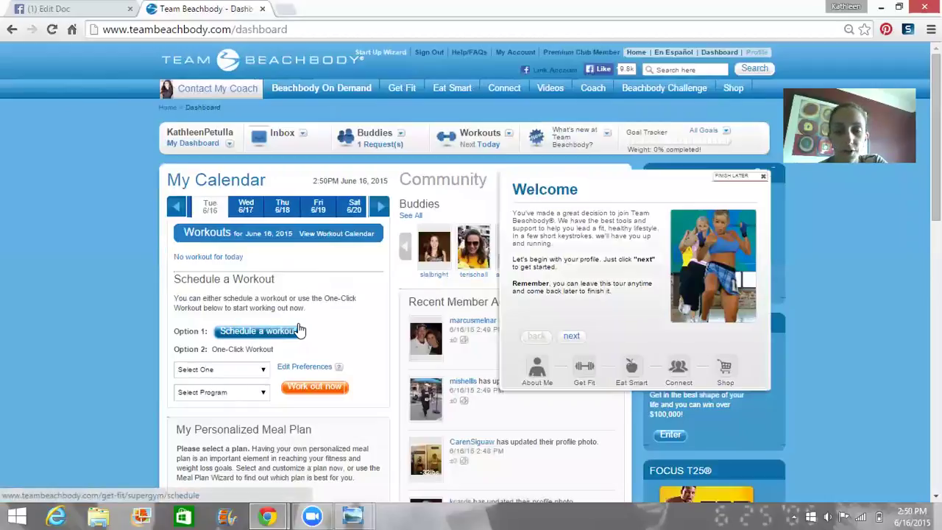
pyautogui.click(66, 10)
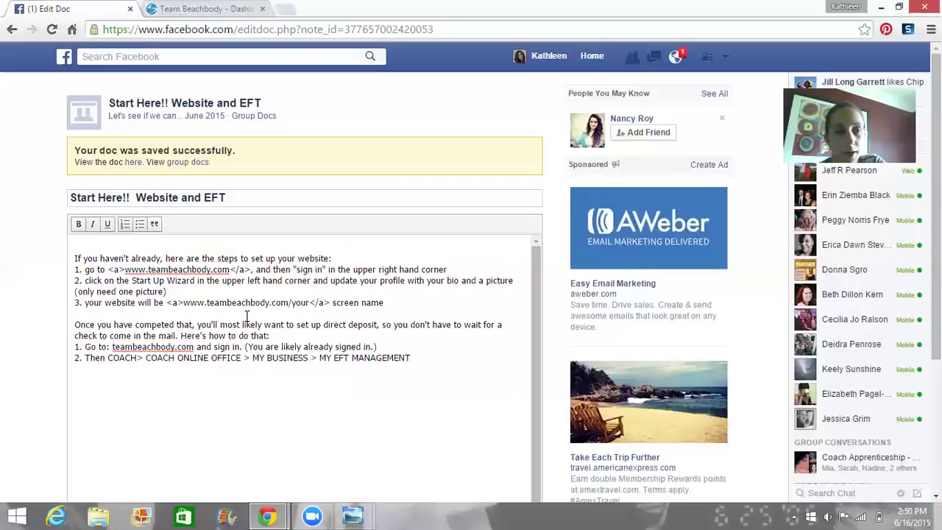
pyautogui.click(218, 11)
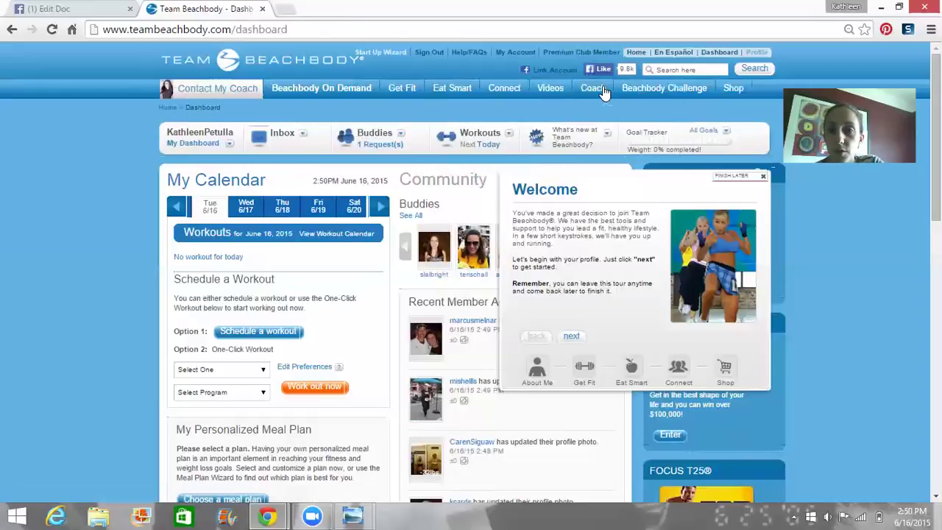
pyautogui.moveTo(592, 88)
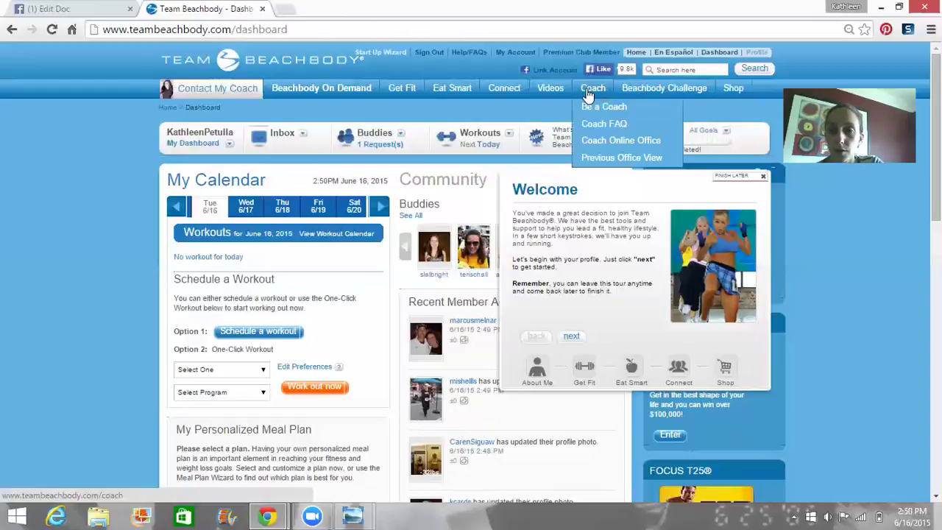
# Step: Open Coach Online Office and view the My EFT Management bank details for PNC Bank
pyautogui.click(593, 139)
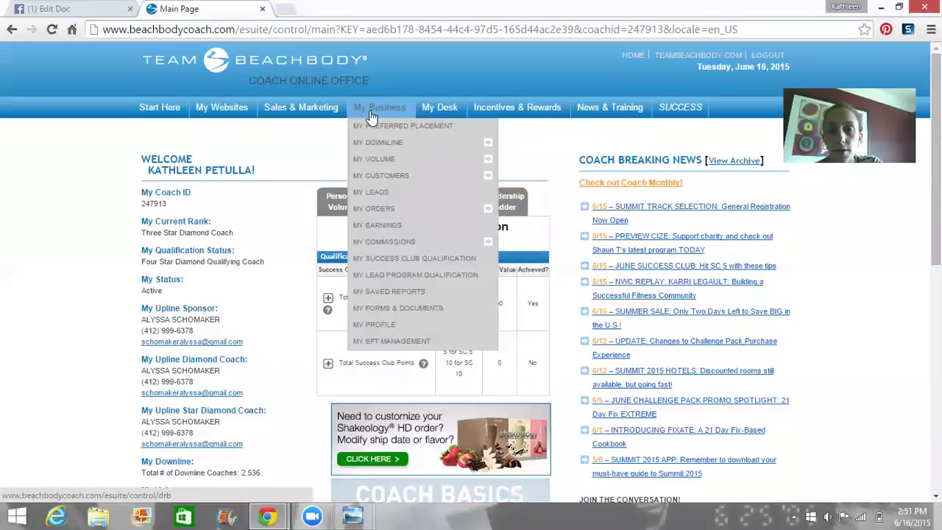
pyautogui.moveTo(379, 108)
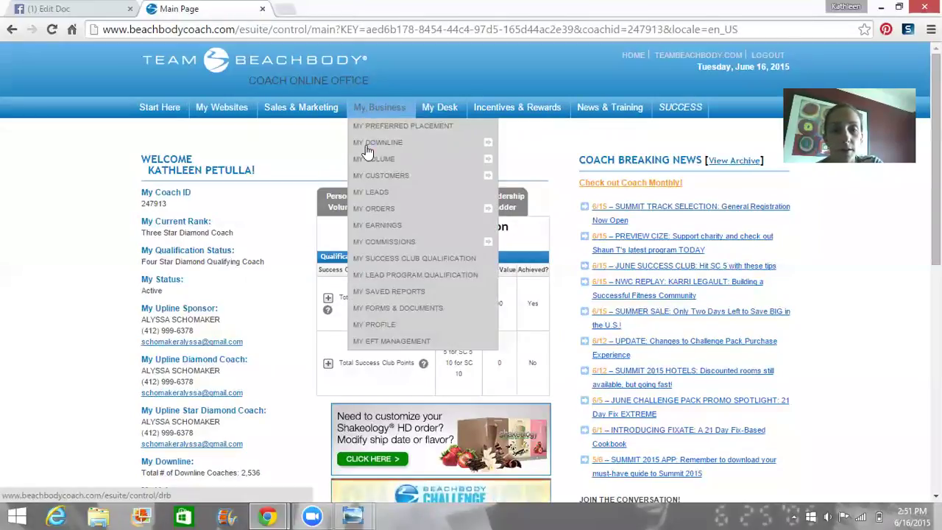
pyautogui.click(369, 343)
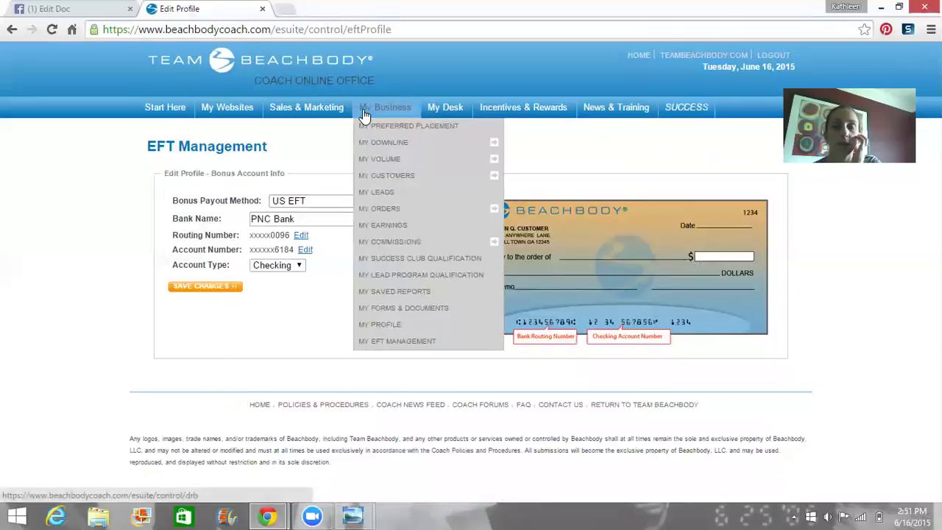
# Step: Return to the Coach Online Office main page showing the coach ID, then go to TEAMBEACHBODY.COM
pyautogui.click(319, 63)
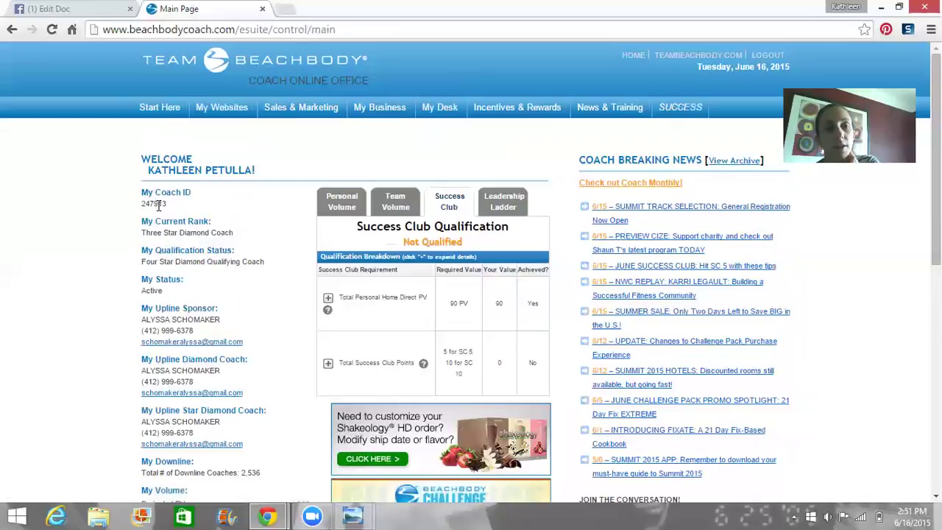
pyautogui.click(281, 59)
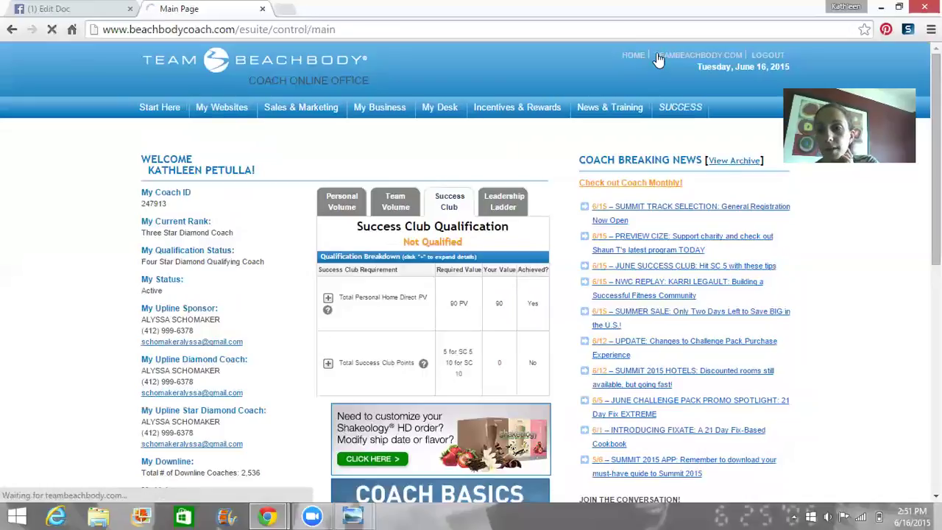
pyautogui.click(659, 59)
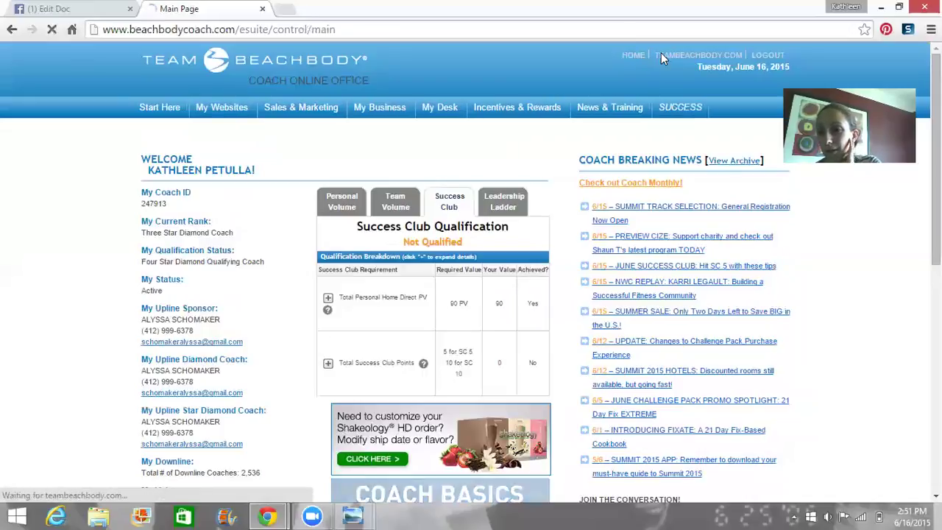